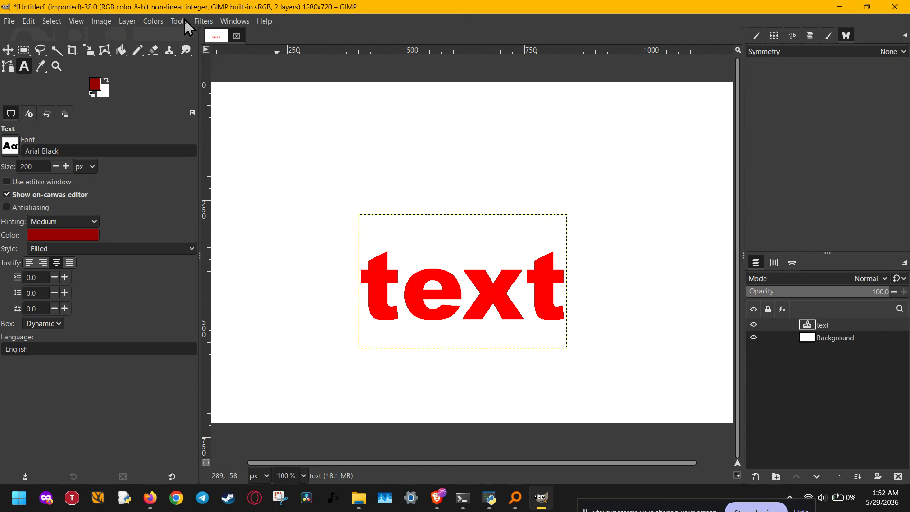
Step: Start a Drop Shadow on the text layer and set the shadow's opacity to 1.000
{"action": "left_click", "coordinate": [204, 21]}
{"action": "mouse_move", "coordinate": [235, 84]}
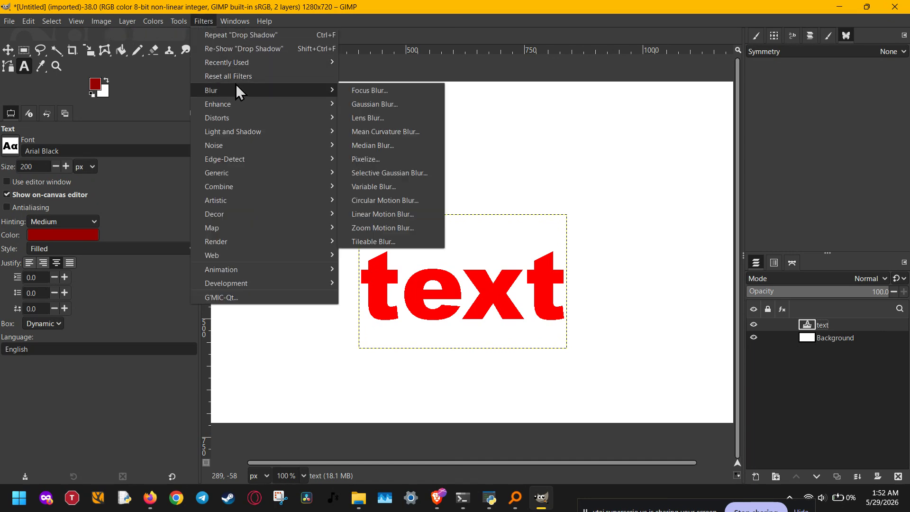
{"action": "mouse_move", "coordinate": [245, 130]}
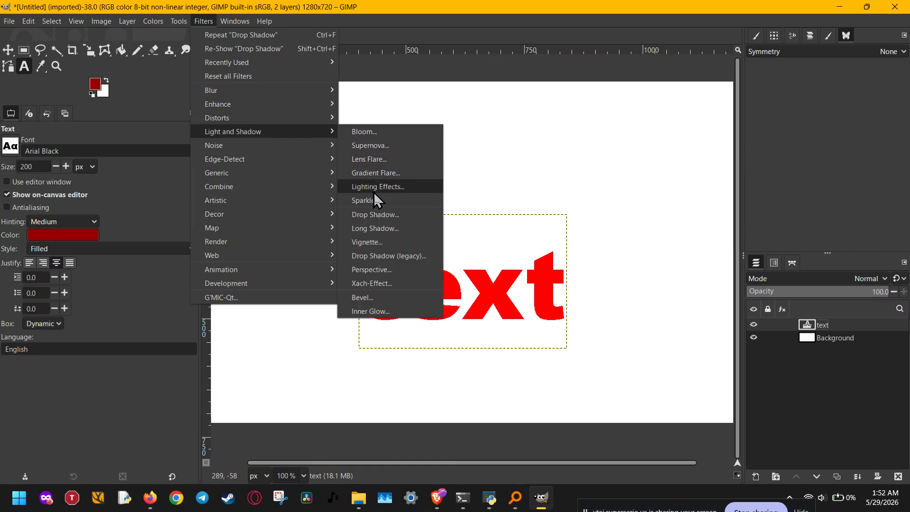
{"action": "left_click", "coordinate": [374, 216]}
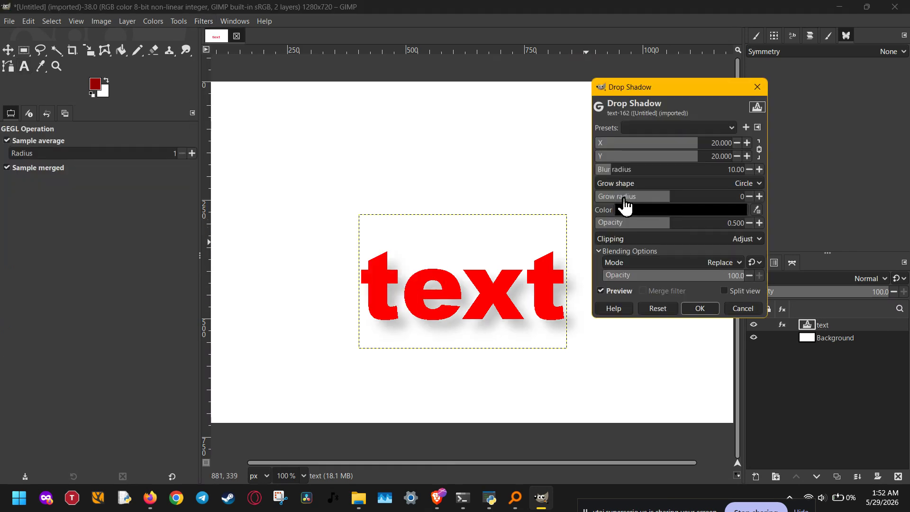
{"action": "left_click_drag", "start_coordinate": [697, 223], "coordinate": [749, 220]}
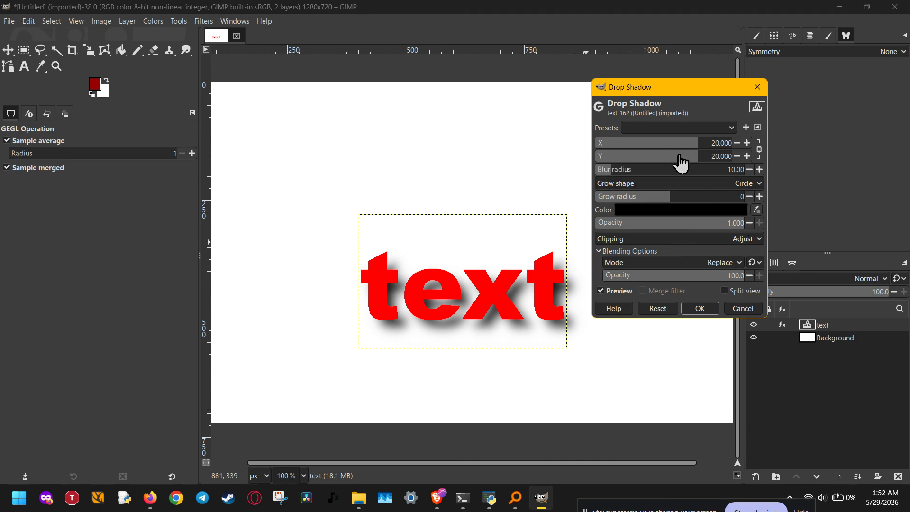
Step: Set the drop shadow's linked X and Y offsets to 13.667 and its blur radius to 8.00
{"action": "mouse_move", "coordinate": [696, 143]}
{"action": "left_mouse_down"}
{"action": "mouse_move", "coordinate": [720, 140]}
{"action": "mouse_move", "coordinate": [692, 142]}
{"action": "left_mouse_up"}
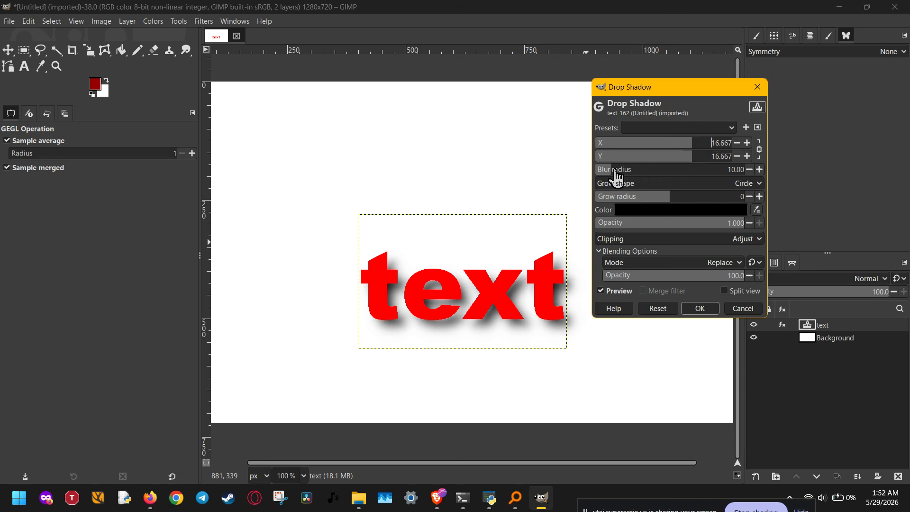
{"action": "left_click_drag", "start_coordinate": [618, 175], "coordinate": [617, 171]}
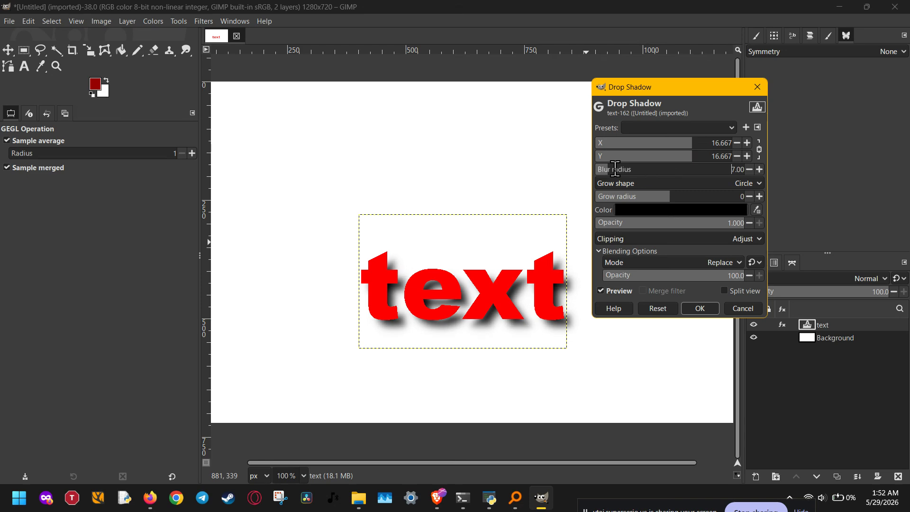
{"action": "scroll", "coordinate": [701, 144], "scroll_direction": "down", "scroll_amount": 11}
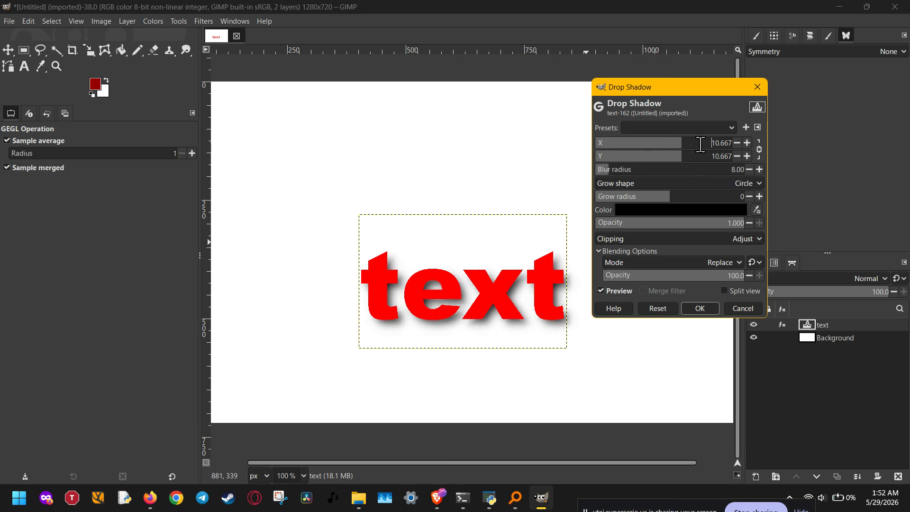
{"action": "scroll", "coordinate": [701, 145], "scroll_direction": "up", "scroll_amount": 2}
{"action": "scroll", "coordinate": [701, 145], "scroll_direction": "down", "scroll_amount": 7}
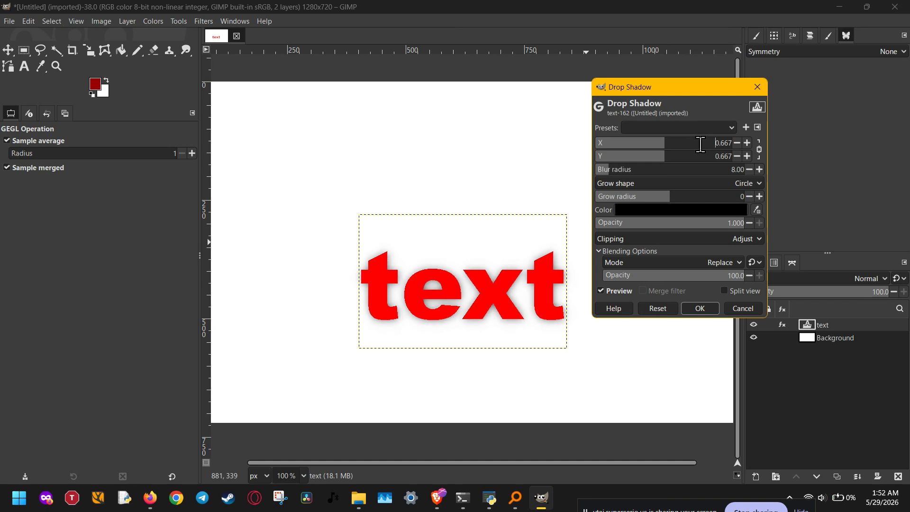
{"action": "scroll", "coordinate": [701, 144], "scroll_direction": "up", "scroll_amount": 13}
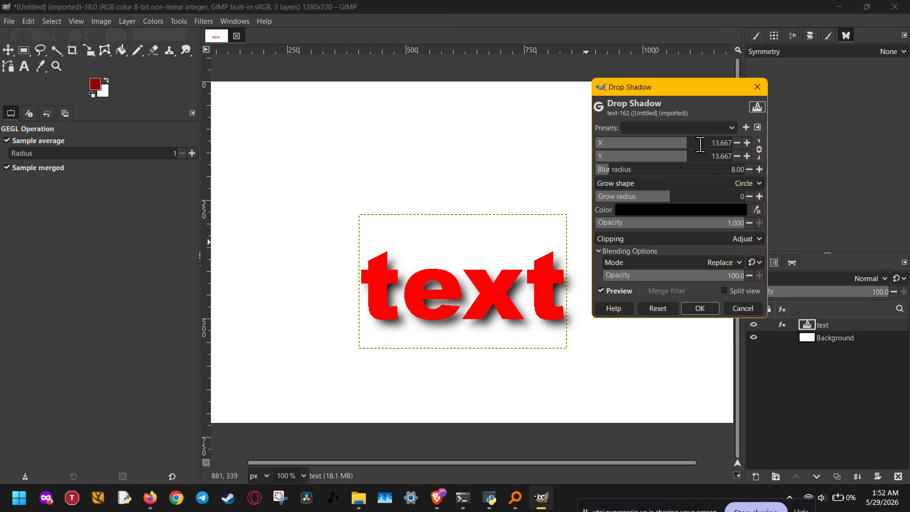
Step: Set the drop shadow's blur radius to 10.00 and apply the filter to the text layer
{"action": "scroll", "coordinate": [648, 168], "scroll_direction": "down", "scroll_amount": 5}
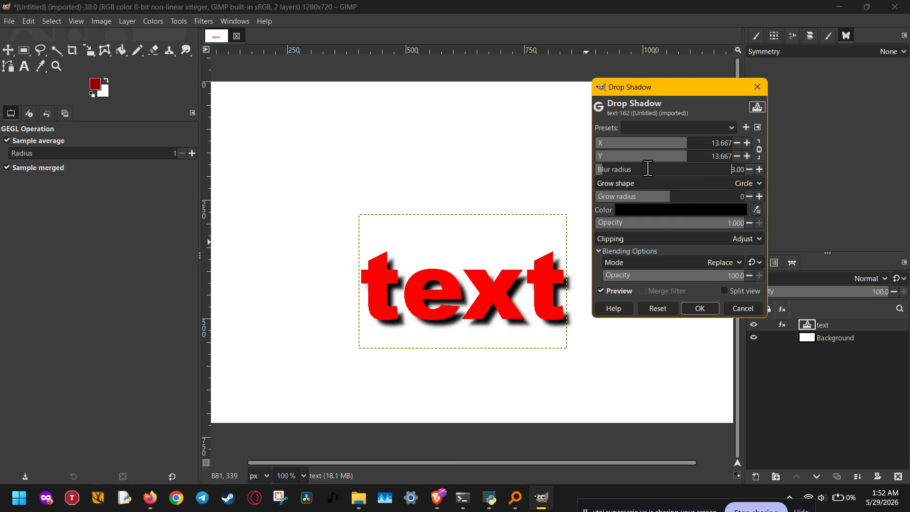
{"action": "scroll", "coordinate": [648, 169], "scroll_direction": "down", "scroll_amount": 3}
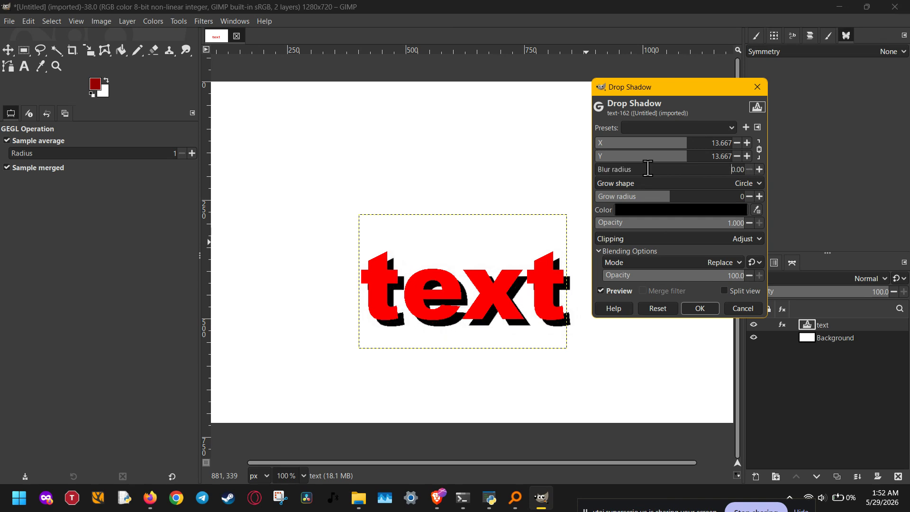
{"action": "scroll", "coordinate": [648, 169], "scroll_direction": "up", "scroll_amount": 10}
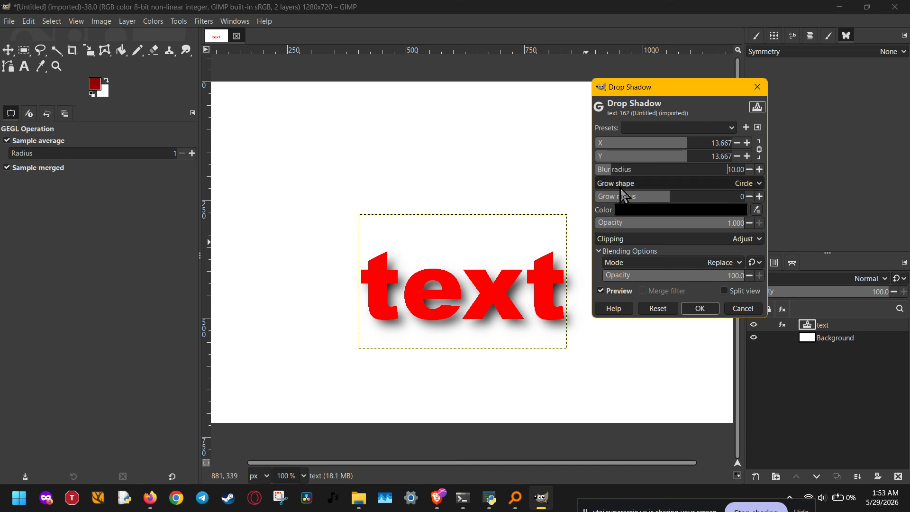
{"action": "left_click", "coordinate": [701, 308]}
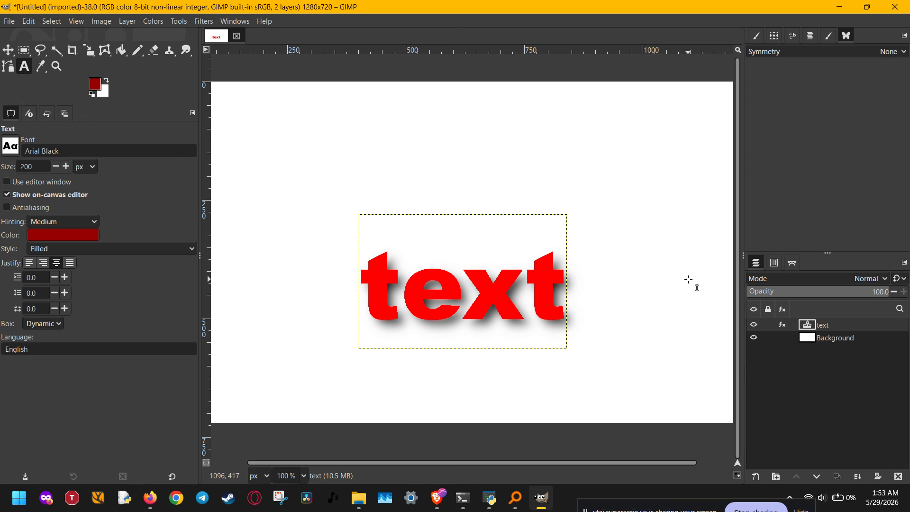
Step: Make a selection from the text layer's alpha and grow it by 4 px
{"action": "right_click", "coordinate": [845, 328]}
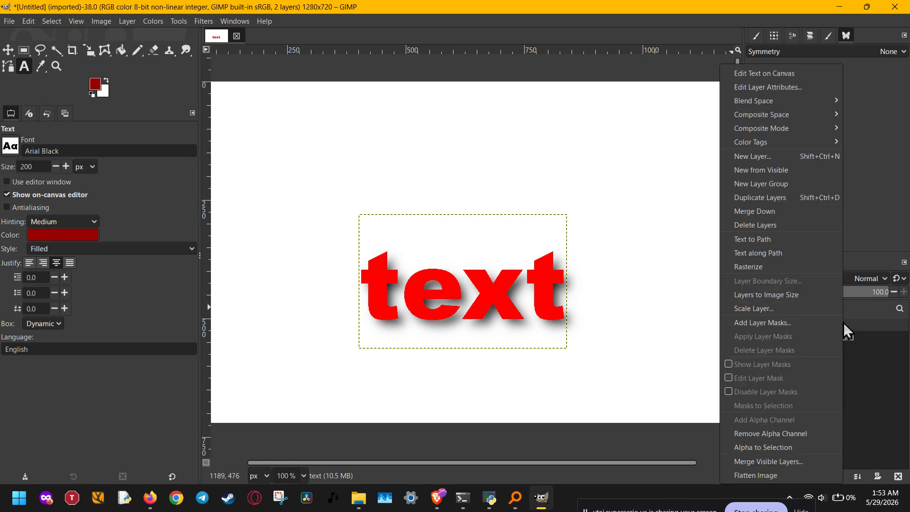
{"action": "left_click", "coordinate": [864, 323]}
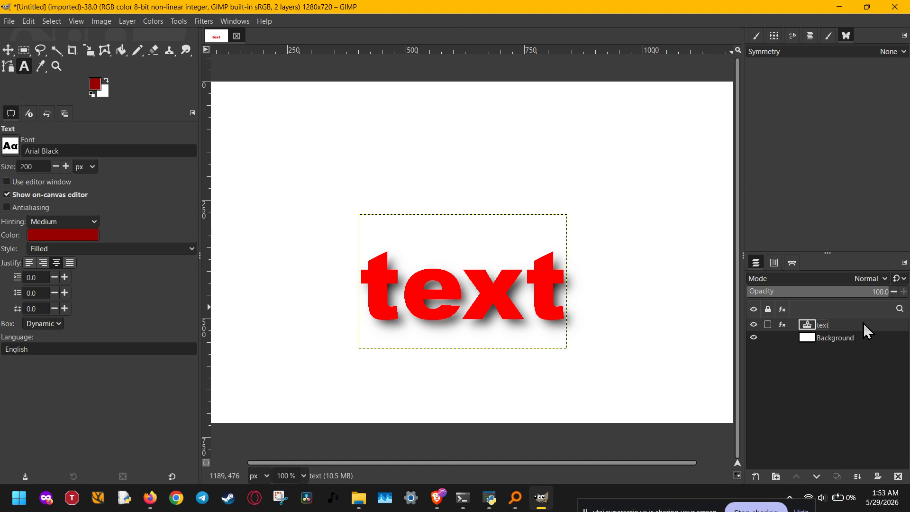
{"action": "right_click", "coordinate": [864, 323]}
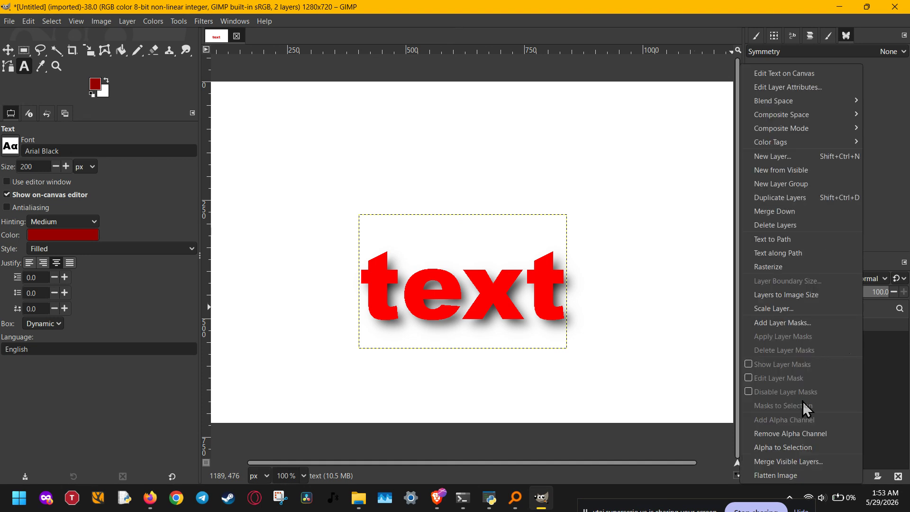
{"action": "left_click", "coordinate": [806, 447]}
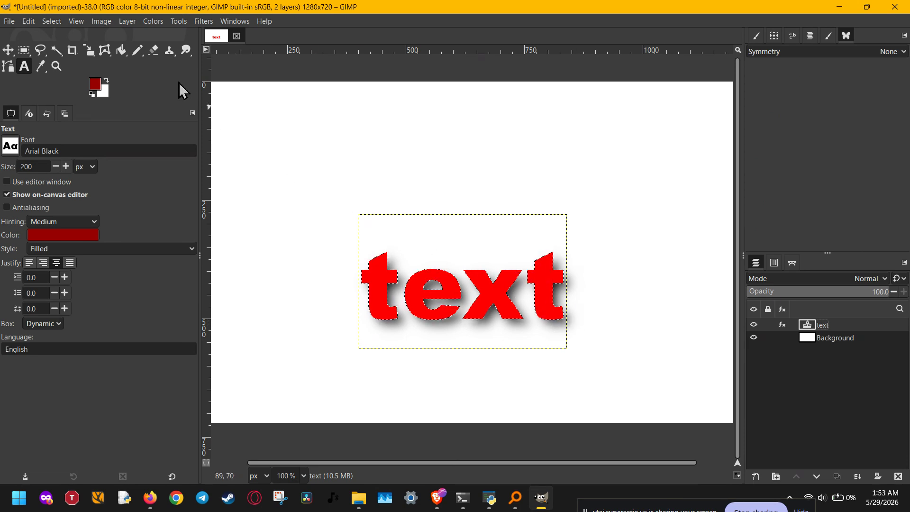
{"action": "left_click", "coordinate": [57, 22]}
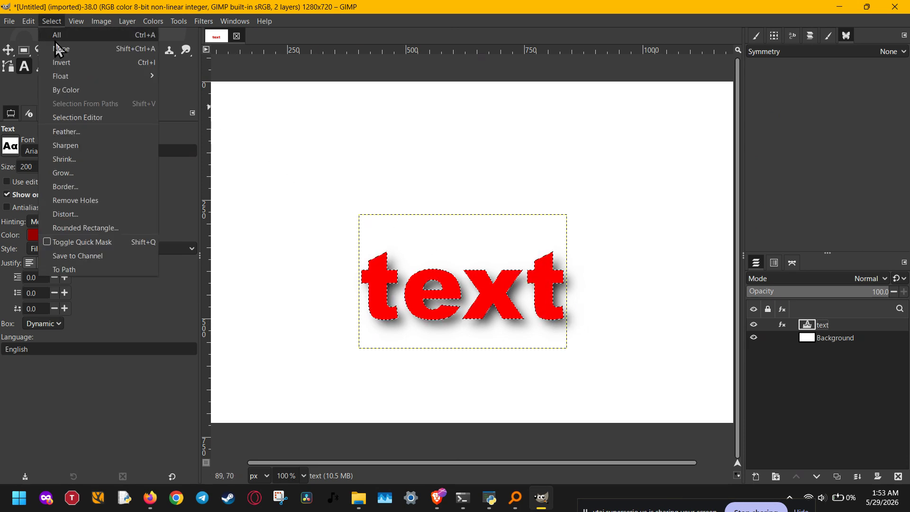
{"action": "left_click", "coordinate": [63, 175]}
{"action": "type", "text": "4"}
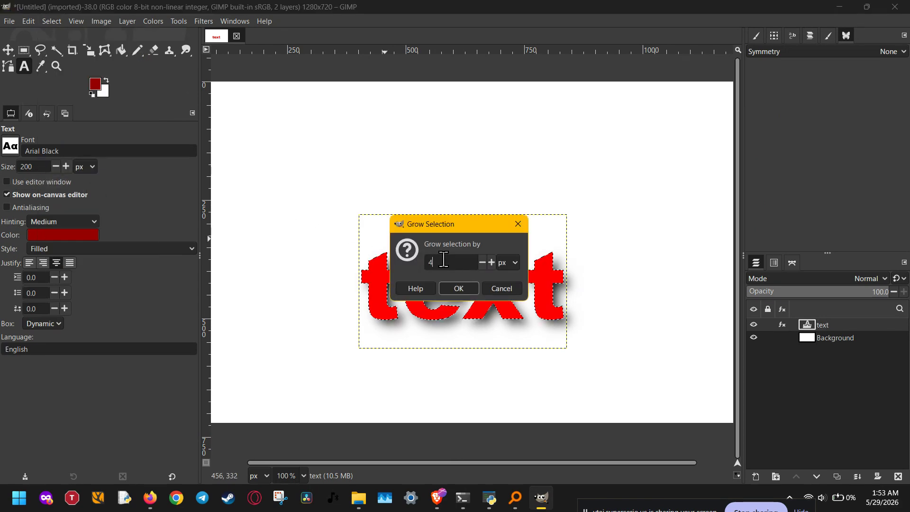
{"action": "left_click", "coordinate": [467, 287]}
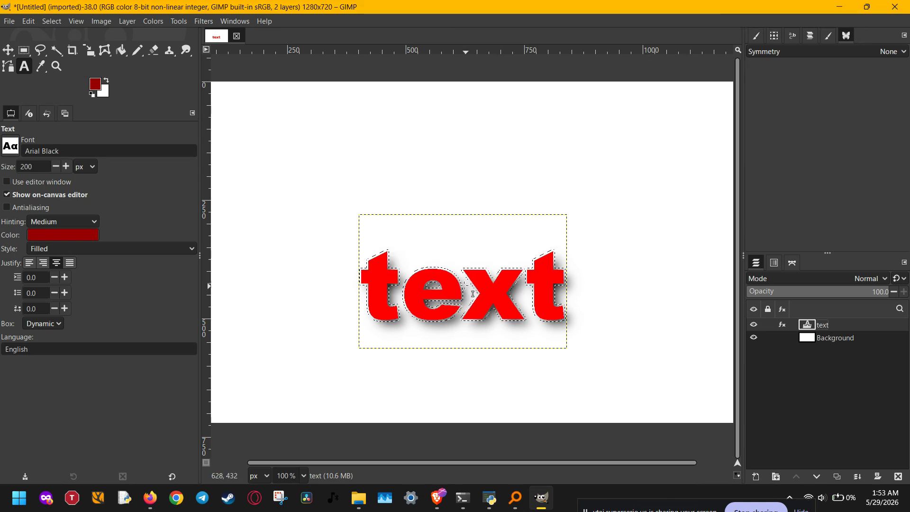
Step: Change the background color to black and create a new 1280 × 720 px layer filled with it
{"action": "left_click", "coordinate": [105, 92]}
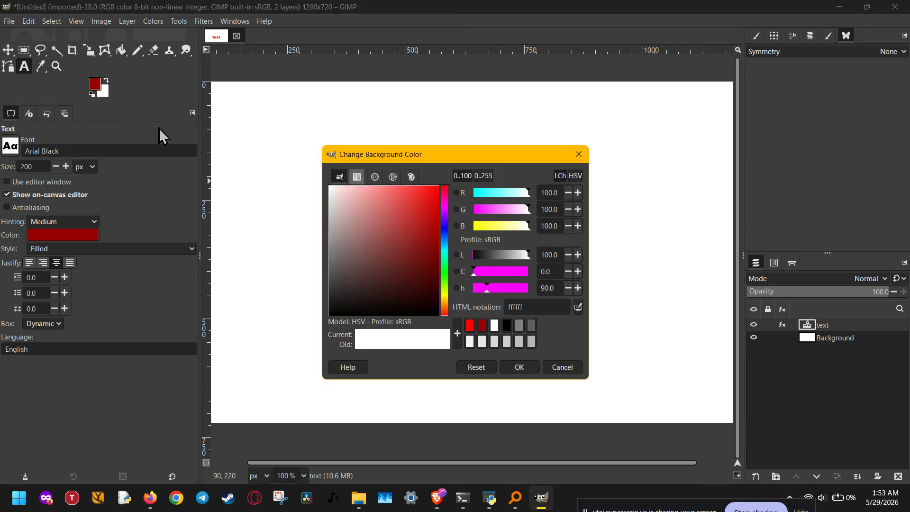
{"action": "left_click_drag", "start_coordinate": [391, 254], "coordinate": [451, 340]}
{"action": "left_click", "coordinate": [517, 367]}
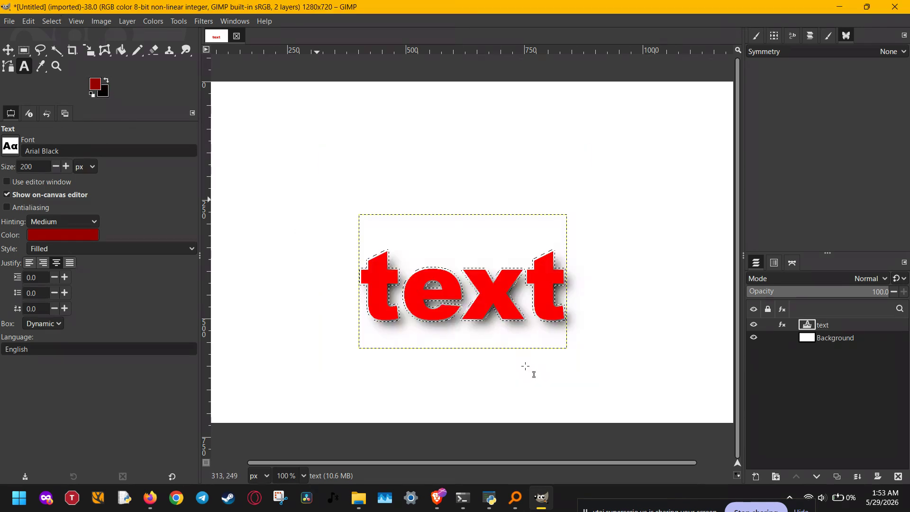
{"action": "left_click", "coordinate": [757, 476]}
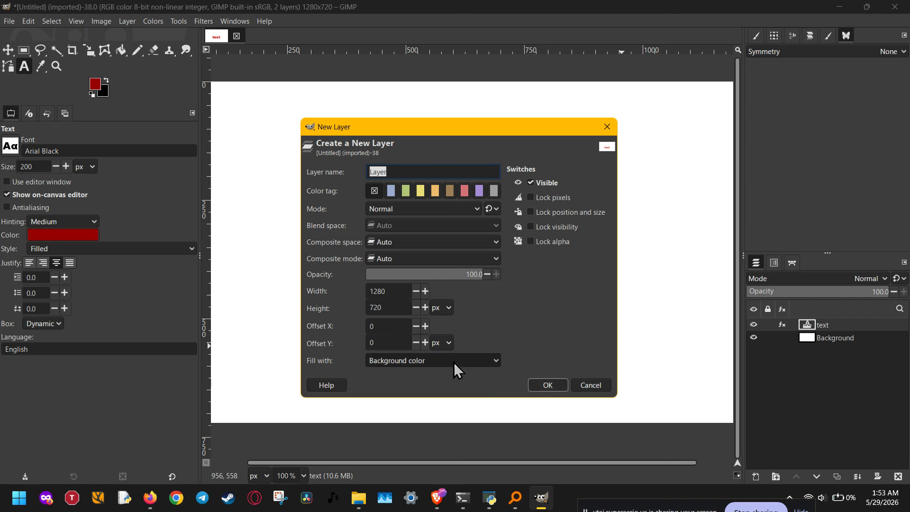
{"action": "left_click", "coordinate": [547, 386]}
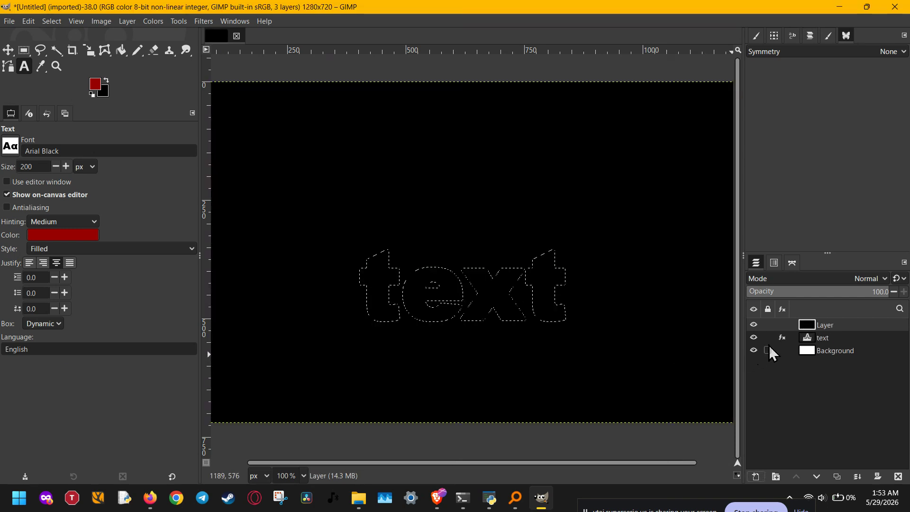
Step: Add a mask initialized from the selection to the black layer and move that layer below the text layer
{"action": "right_click", "coordinate": [825, 326]}
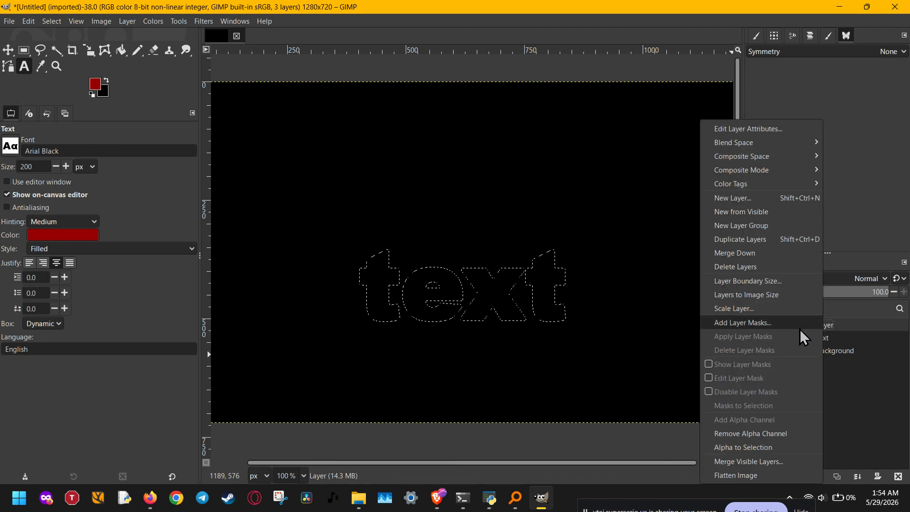
{"action": "left_click", "coordinate": [765, 323]}
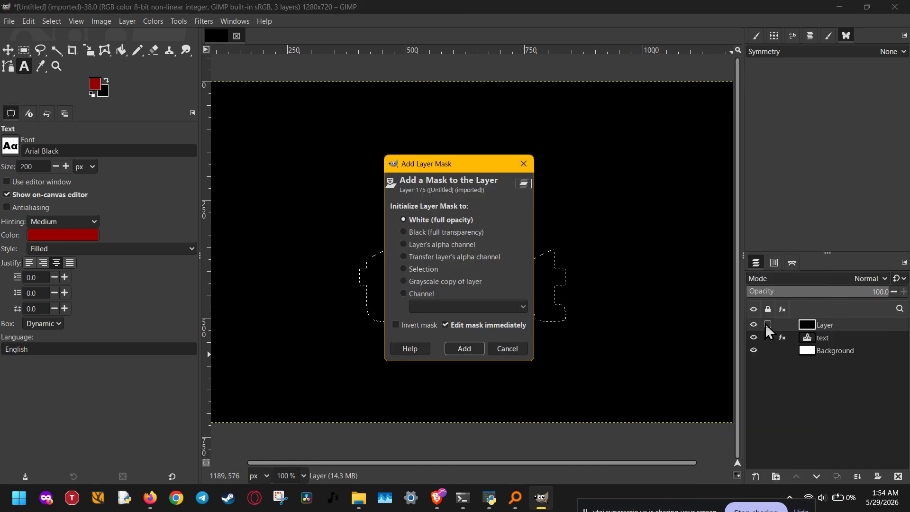
{"action": "left_click", "coordinate": [431, 269]}
{"action": "left_click", "coordinate": [479, 349]}
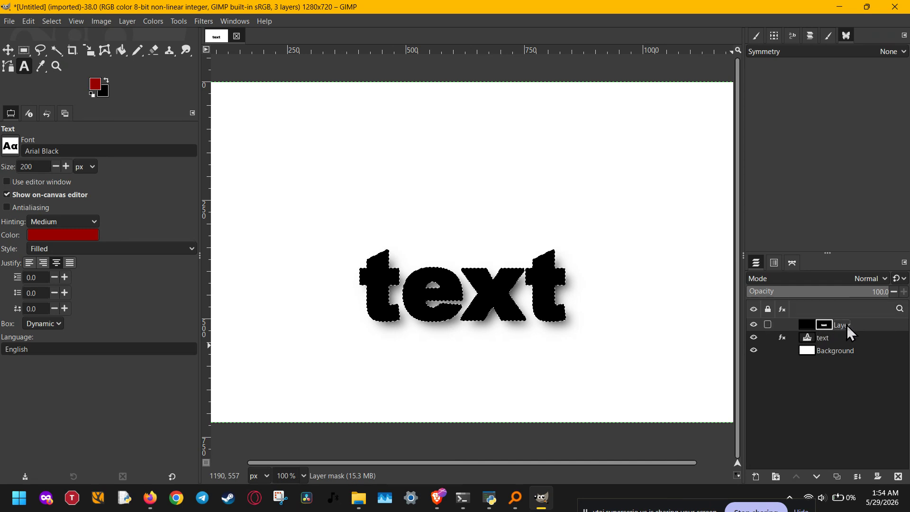
{"action": "left_click_drag", "start_coordinate": [847, 325], "coordinate": [847, 345]}
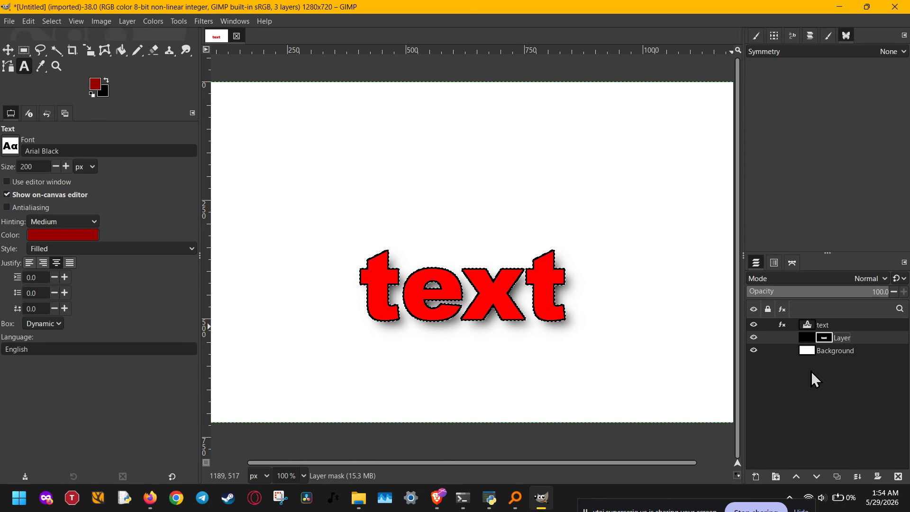
Step: Start the Perspective shadow filter on the text layer and set its relative length of shadow to 17.00
{"action": "left_click", "coordinate": [830, 325]}
{"action": "right_click", "coordinate": [831, 325]}
{"action": "left_click", "coordinate": [840, 325]}
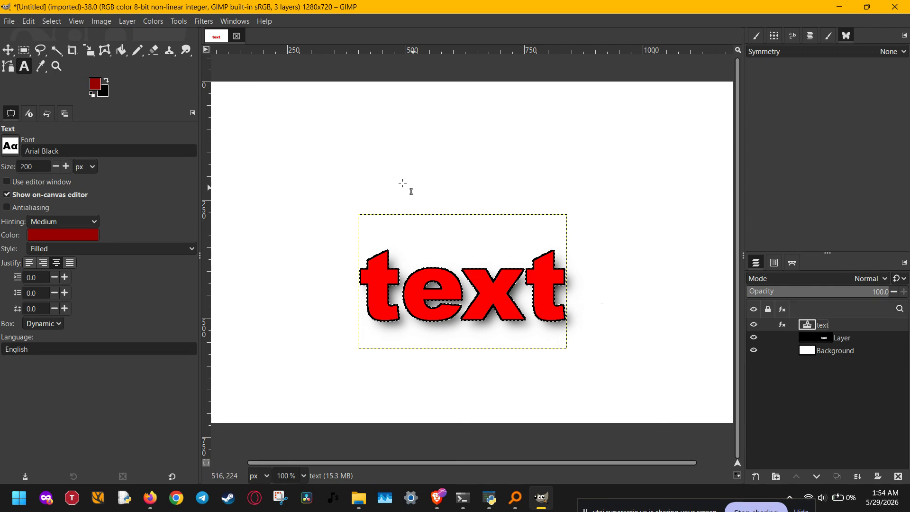
{"action": "left_click", "coordinate": [203, 21]}
{"action": "mouse_move", "coordinate": [229, 131]}
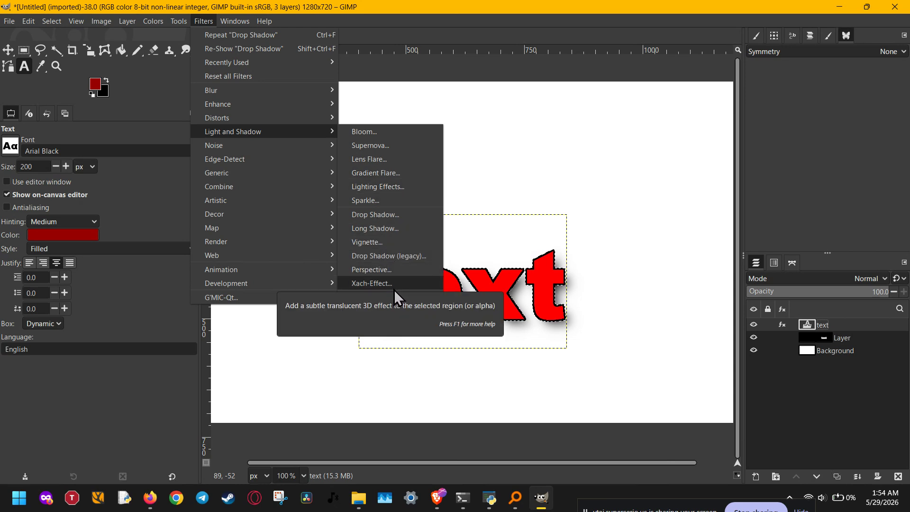
{"action": "left_click", "coordinate": [395, 269]}
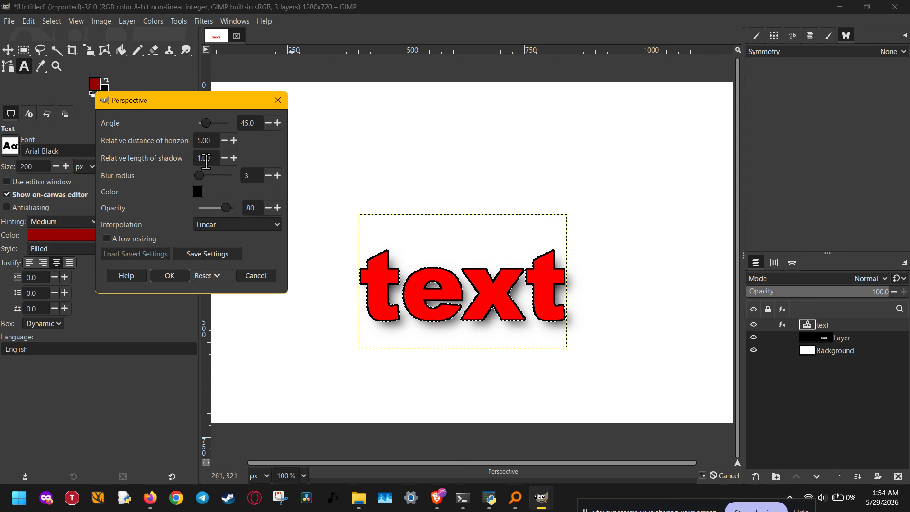
{"action": "scroll", "coordinate": [206, 161], "scroll_direction": "up", "scroll_amount": 4}
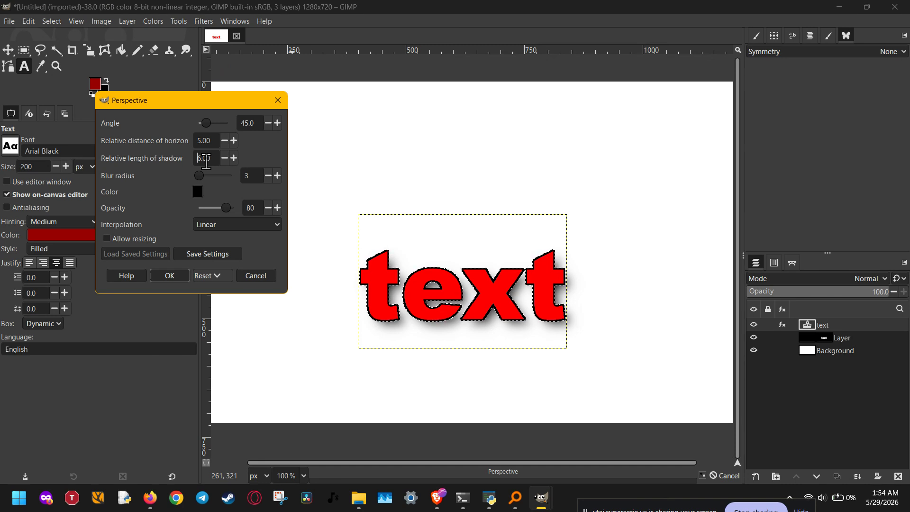
{"action": "scroll", "coordinate": [206, 161], "scroll_direction": "up", "scroll_amount": 6}
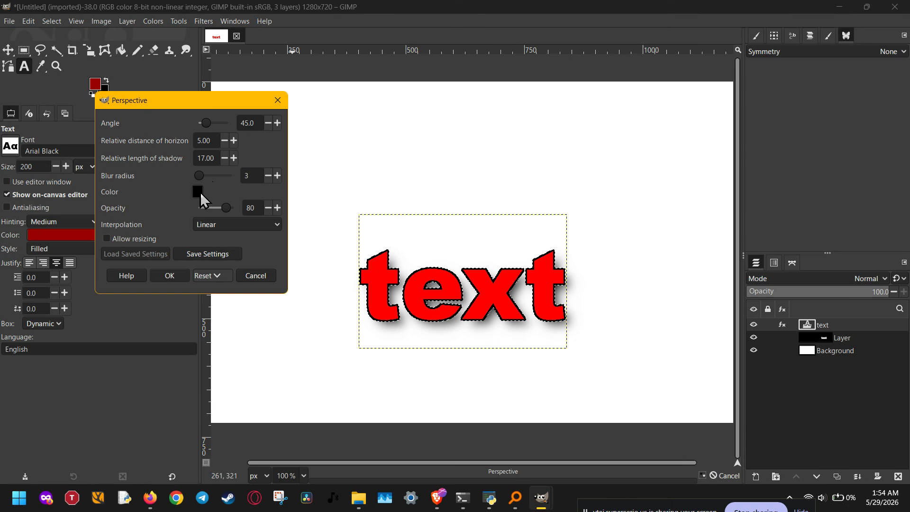
Step: Set the perspective shadow's color to pure bright red
{"action": "left_click", "coordinate": [199, 191]}
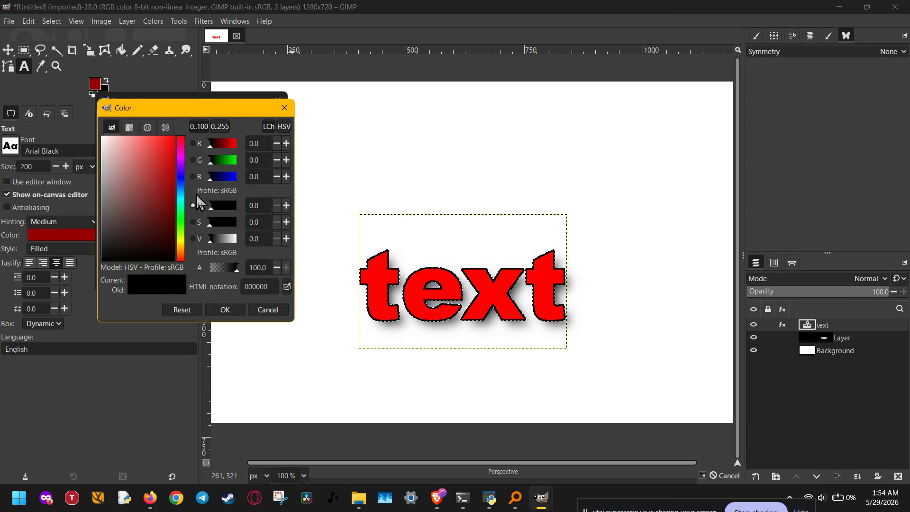
{"action": "left_click", "coordinate": [176, 138]}
{"action": "left_click", "coordinate": [176, 137]}
{"action": "left_click", "coordinate": [230, 310]}
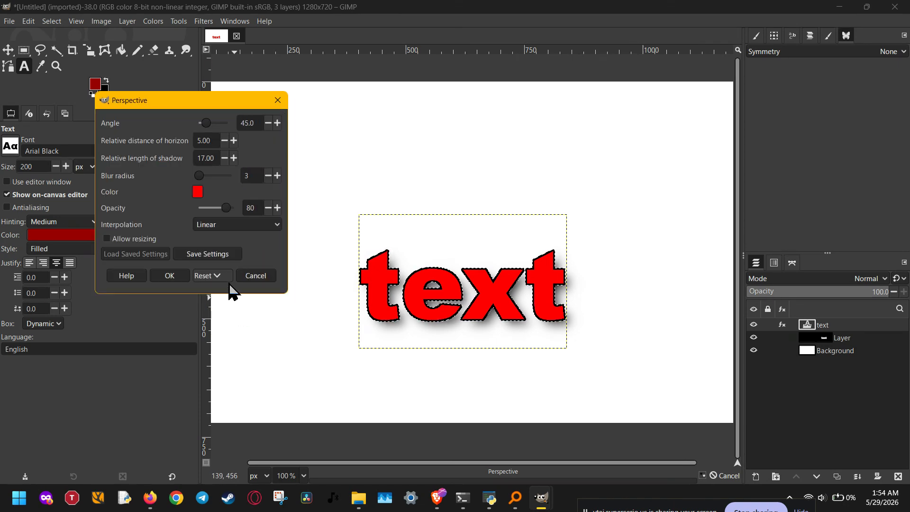
Step: Apply the perspective shadow to the text, and delete the black outline layer together with its mask
{"action": "left_click", "coordinate": [170, 276]}
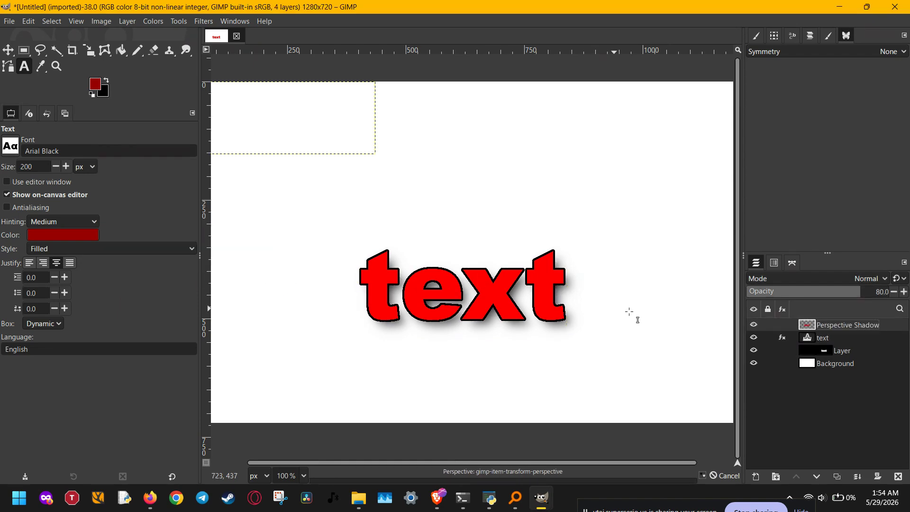
{"action": "left_click", "coordinate": [832, 348]}
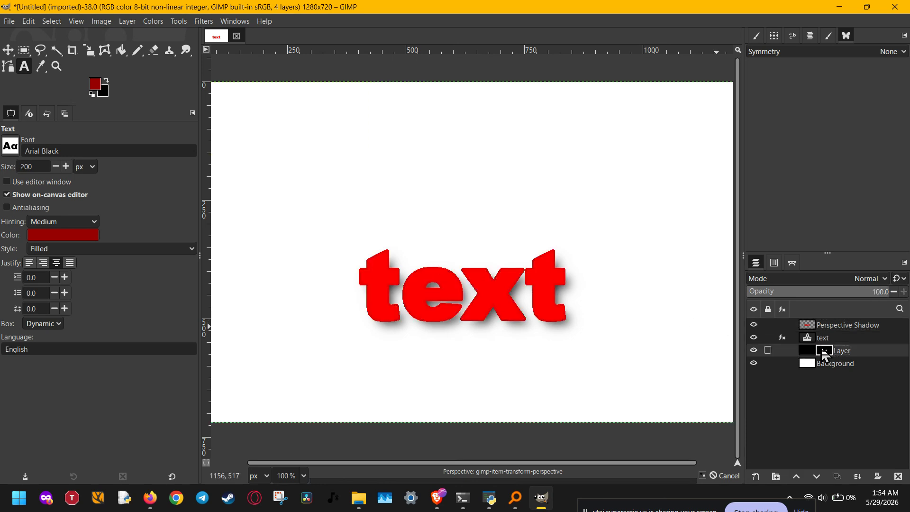
{"action": "left_click", "coordinate": [898, 477]}
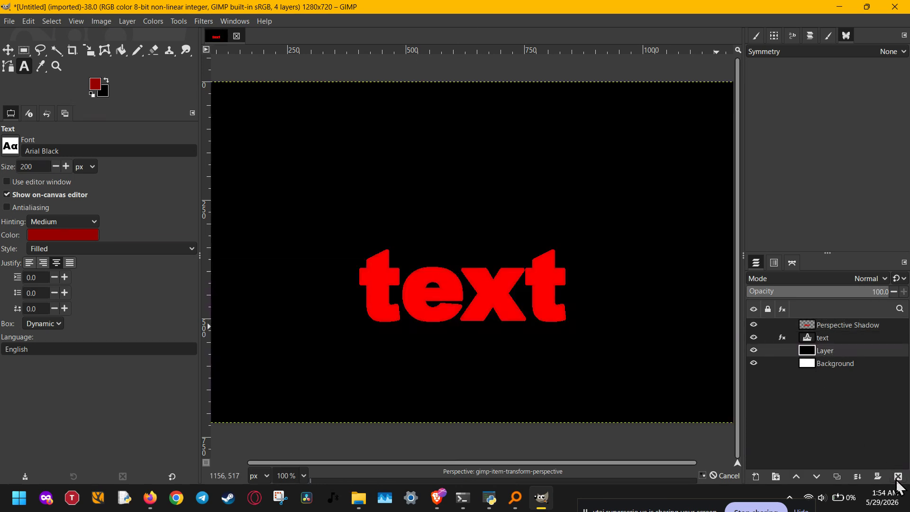
{"action": "left_click", "coordinate": [898, 477]}
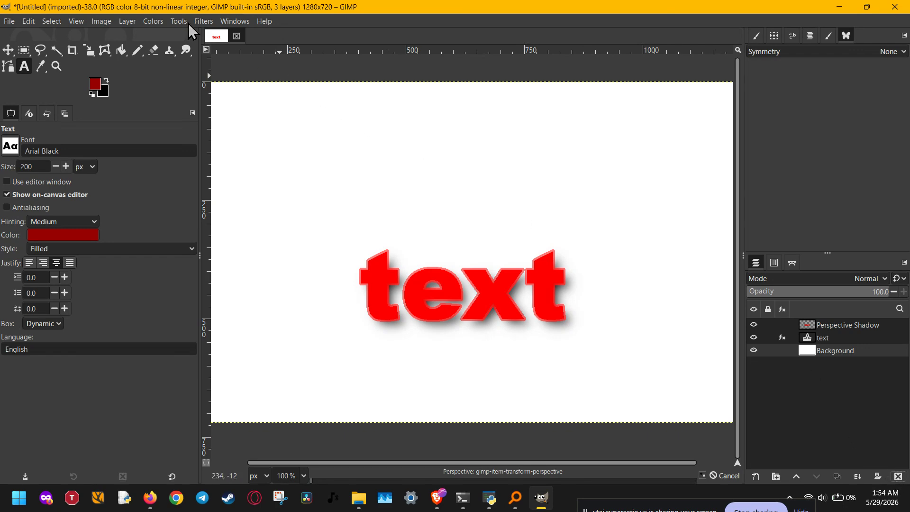
Step: Start the Long Shadow filter on the text layer with an angle of 33.67 and a length of 70.1
{"action": "left_click", "coordinate": [844, 337]}
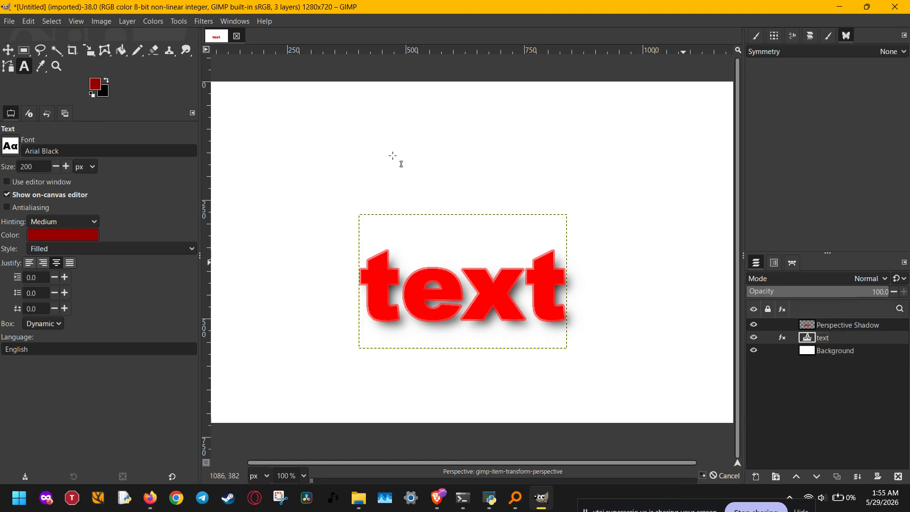
{"action": "left_click", "coordinate": [208, 23]}
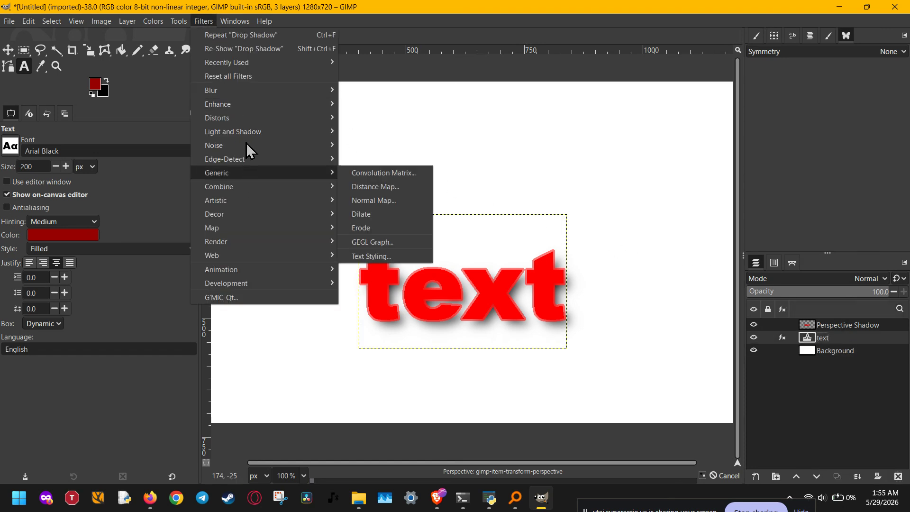
{"action": "mouse_move", "coordinate": [249, 132]}
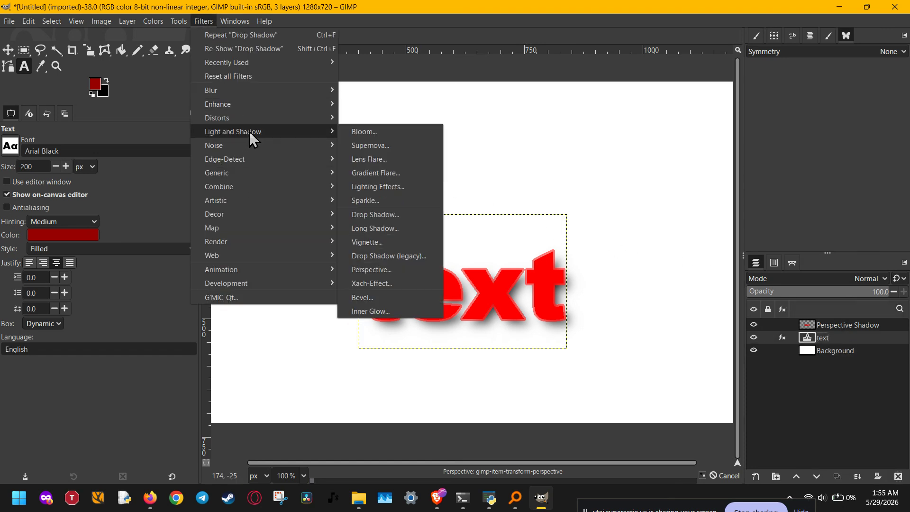
{"action": "left_click", "coordinate": [404, 229]}
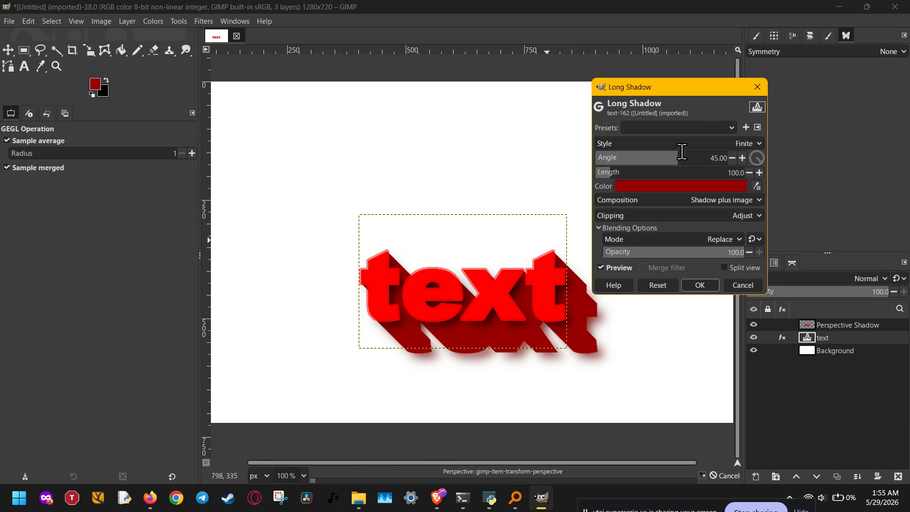
{"action": "left_click", "coordinate": [741, 142]}
{"action": "left_click", "coordinate": [740, 143]}
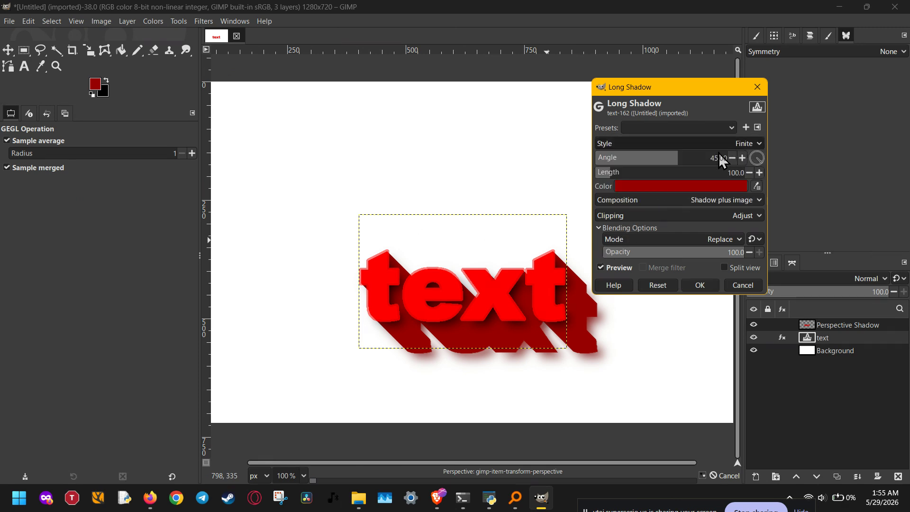
{"action": "mouse_move", "coordinate": [679, 164]}
{"action": "left_mouse_down"}
{"action": "mouse_move", "coordinate": [690, 157]}
{"action": "mouse_move", "coordinate": [661, 158]}
{"action": "mouse_move", "coordinate": [662, 169]}
{"action": "mouse_move", "coordinate": [674, 158]}
{"action": "left_mouse_up"}
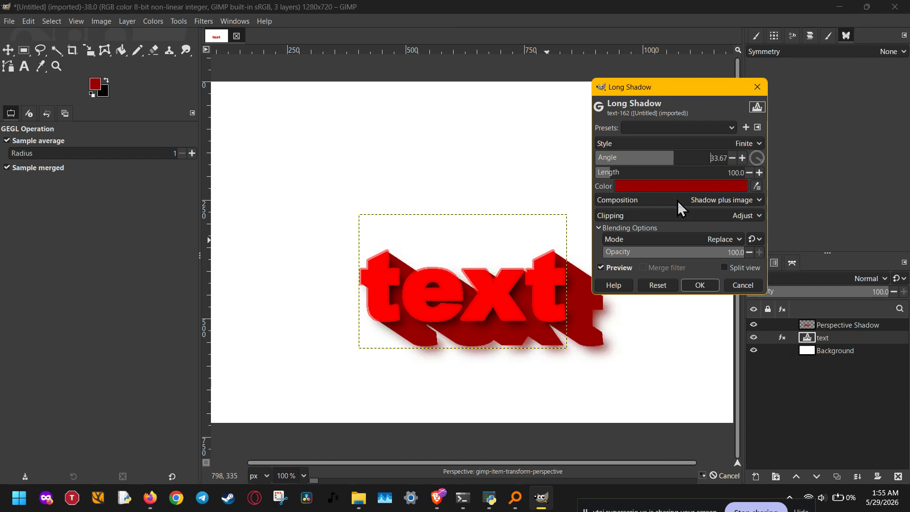
{"action": "left_click", "coordinate": [611, 170]}
{"action": "left_click_drag", "start_coordinate": [612, 169], "coordinate": [607, 170]}
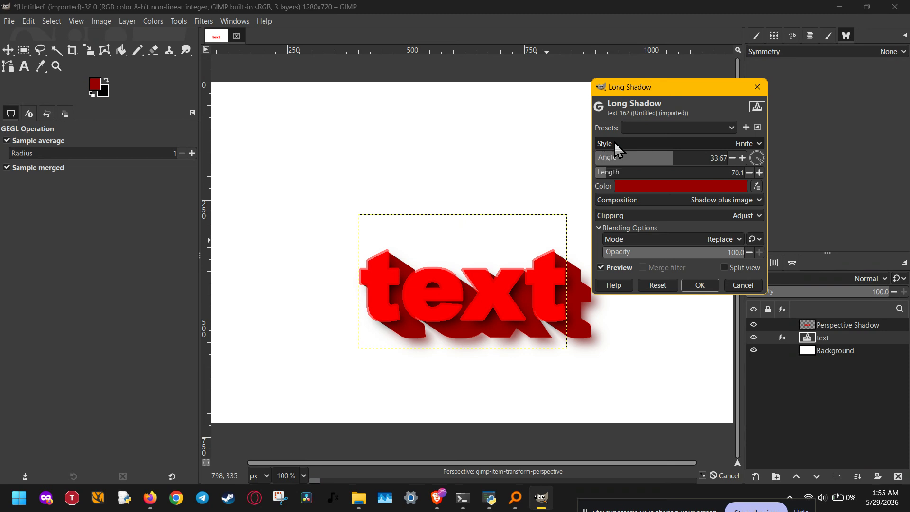
Step: Switch the long shadow's style to Fading and apply the filter to the text layer
{"action": "scroll", "coordinate": [614, 141], "scroll_direction": "down", "scroll_amount": 1}
{"action": "scroll", "coordinate": [615, 141], "scroll_direction": "down", "scroll_amount": 1}
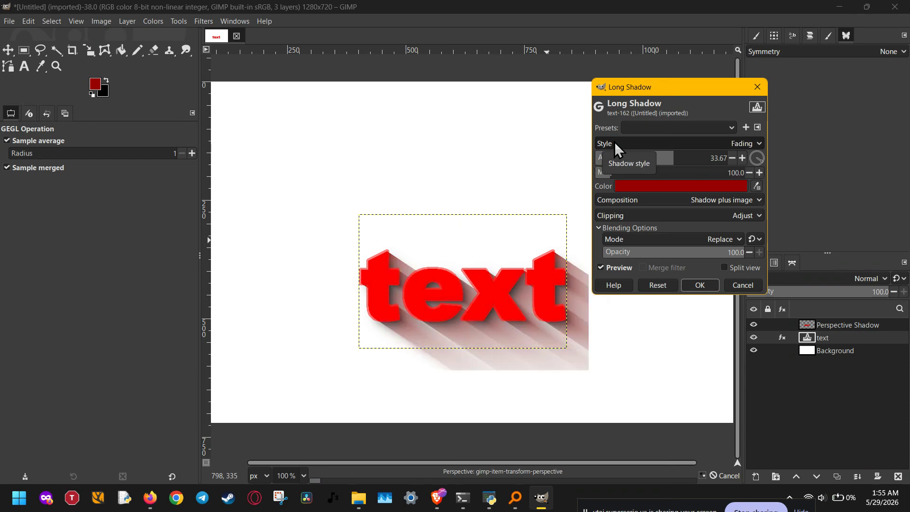
{"action": "scroll", "coordinate": [615, 141], "scroll_direction": "down", "scroll_amount": 1}
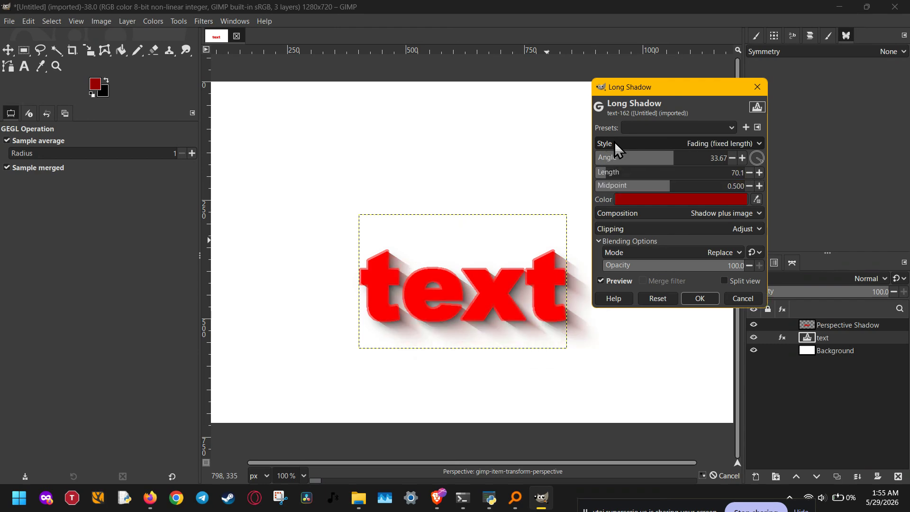
{"action": "scroll", "coordinate": [615, 142], "scroll_direction": "up", "scroll_amount": 1}
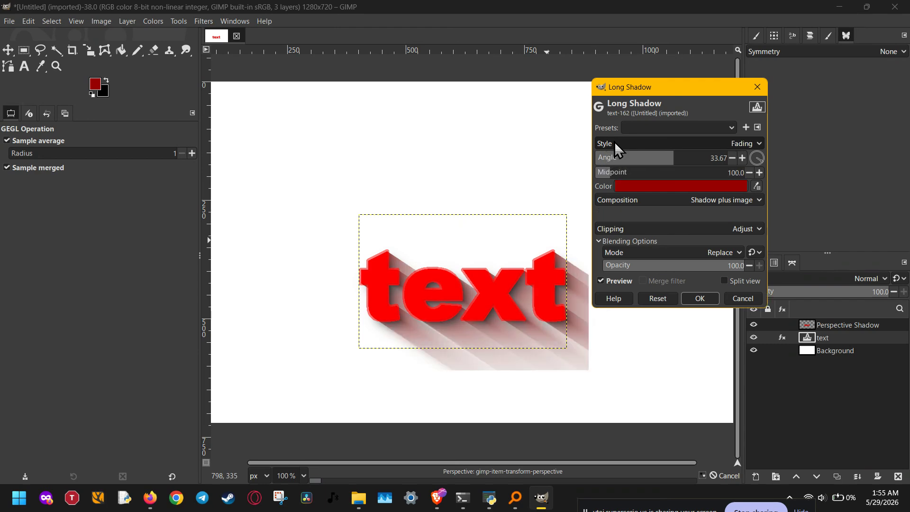
{"action": "left_click", "coordinate": [705, 299]}
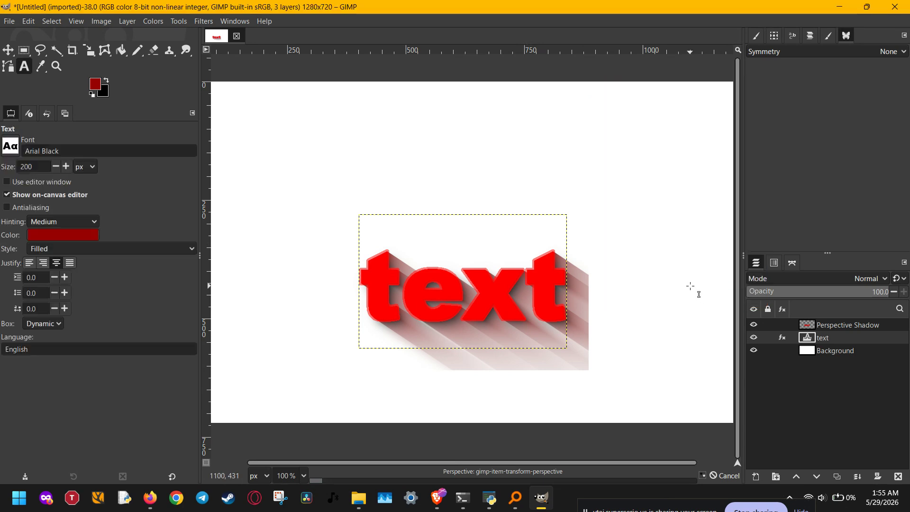
{"action": "left_click", "coordinate": [768, 510]}
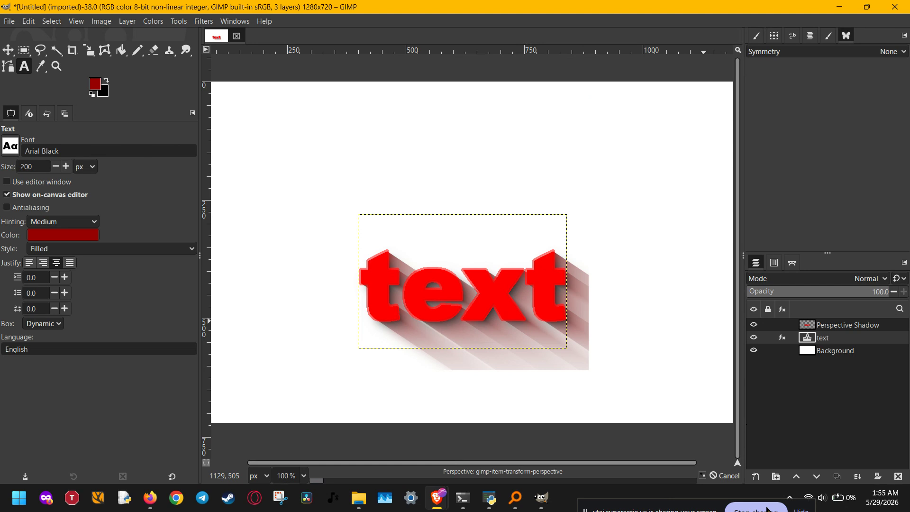